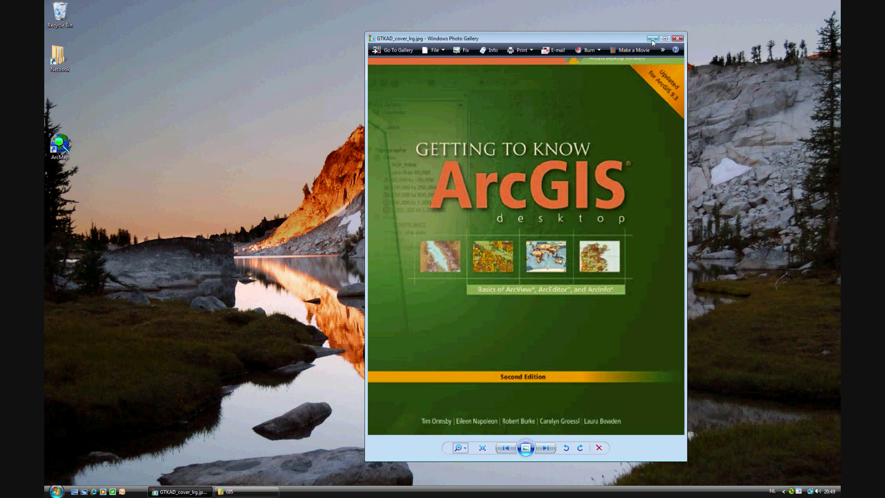
Launch ArcMap and open the existing map document ex06c.mxd
click(652, 40)
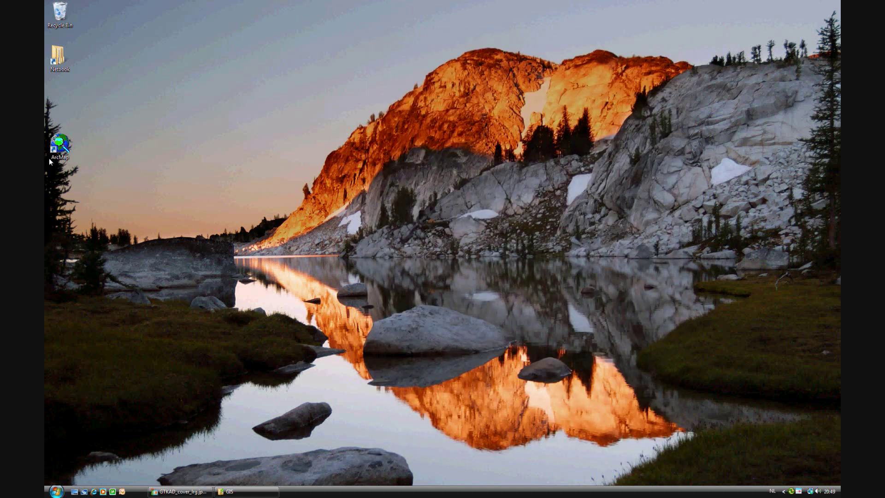
double_click(63, 148)
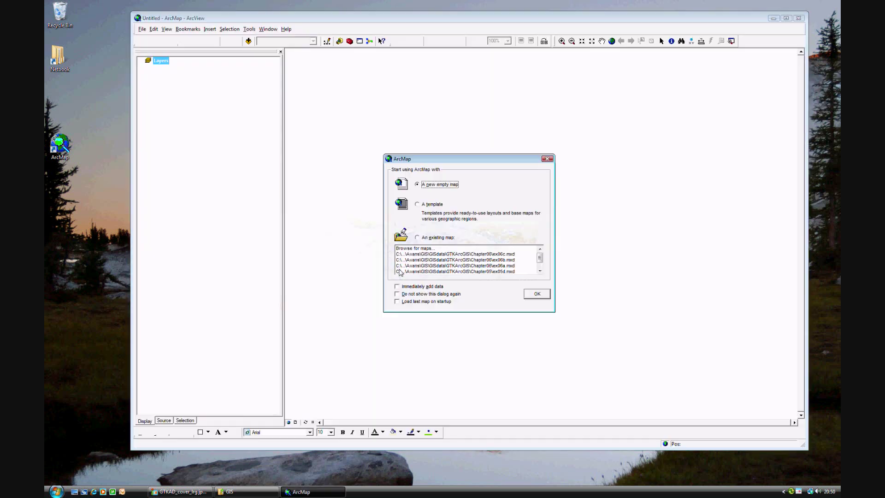
click(431, 237)
click(535, 295)
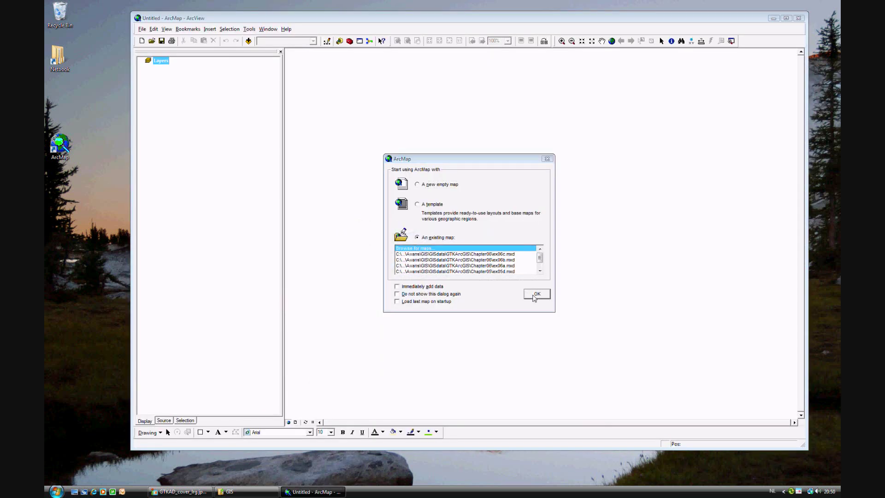
click(349, 141)
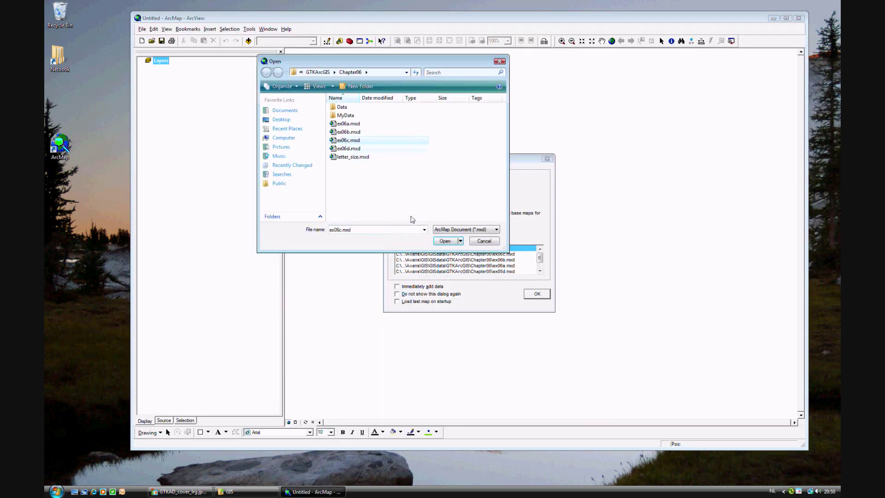
click(445, 241)
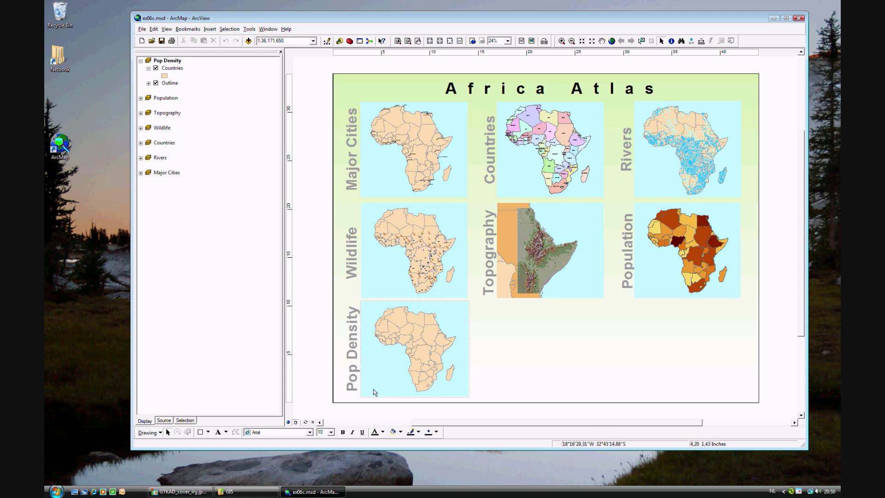
In Data View, open the Countries attribute table, enlarge its window and widen the AGEOVER64 column
click(289, 422)
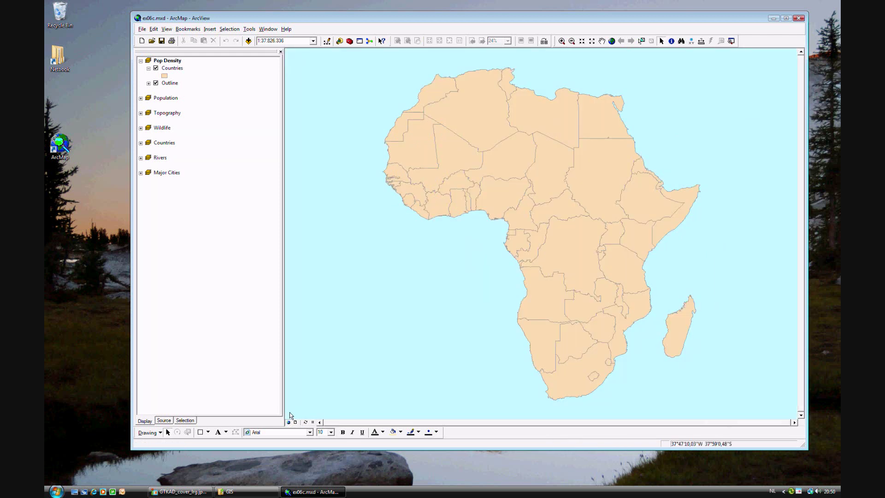
right_click(173, 71)
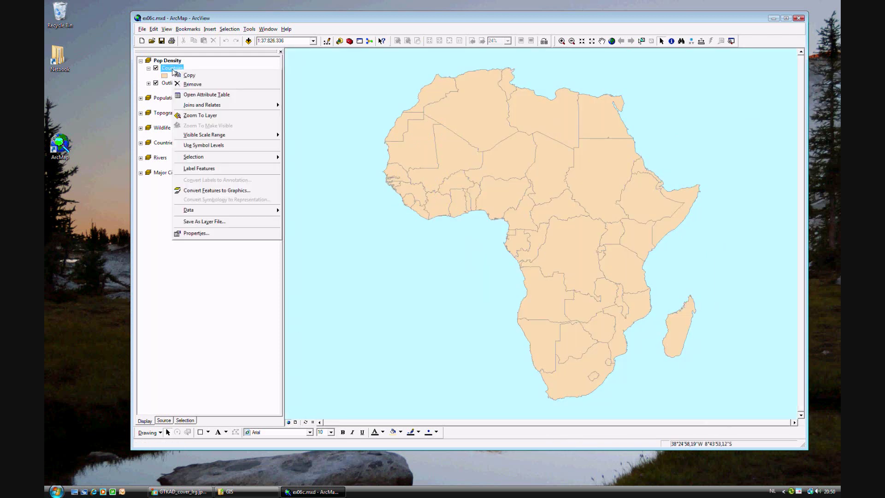
click(210, 95)
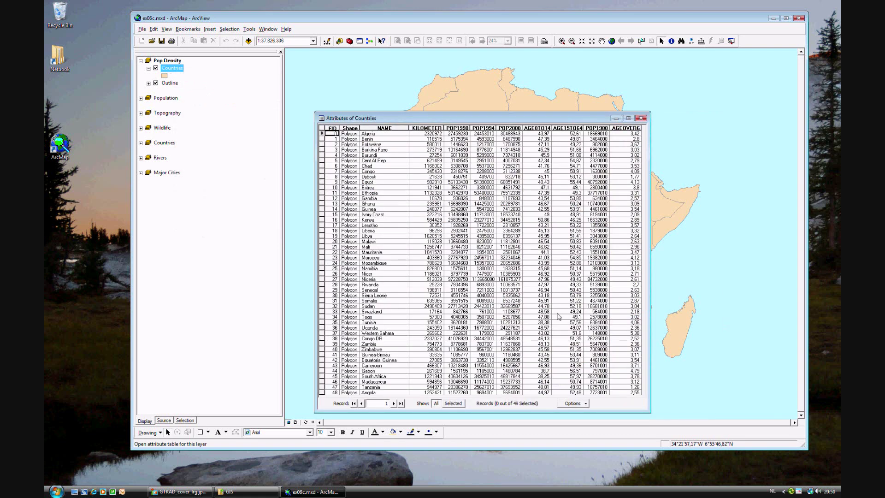
drag(650, 412, 716, 418)
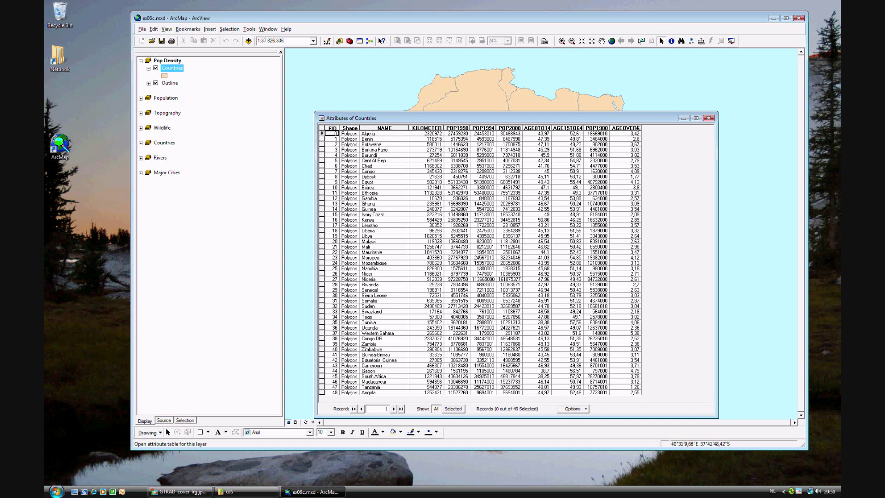
drag(641, 128, 653, 128)
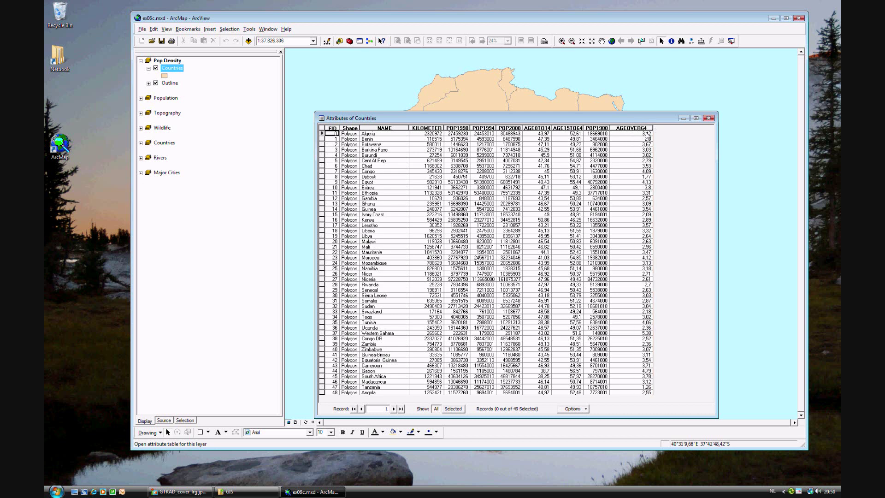
Close the attribute table and switch the Countries layer symbology to Quantities
click(709, 118)
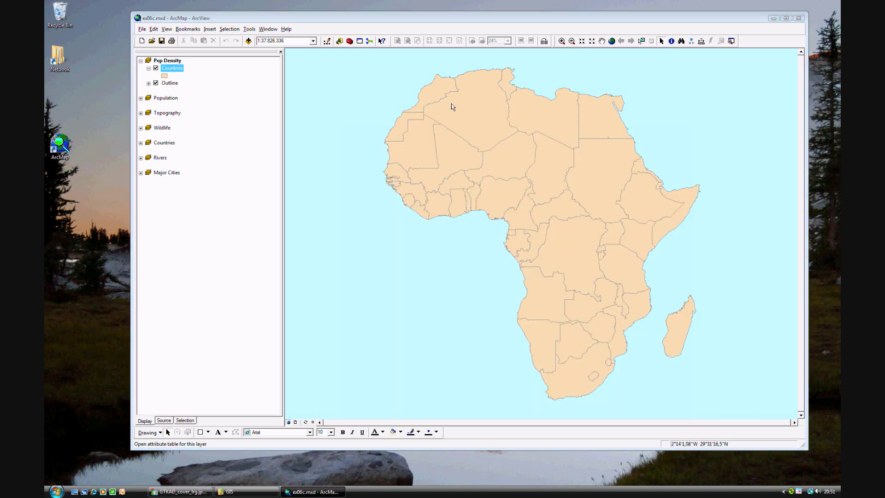
double_click(172, 69)
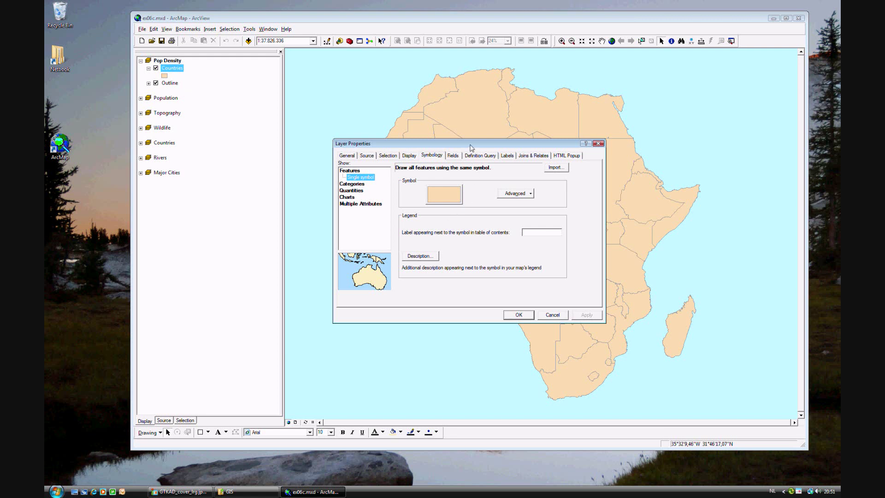
drag(470, 145, 446, 224)
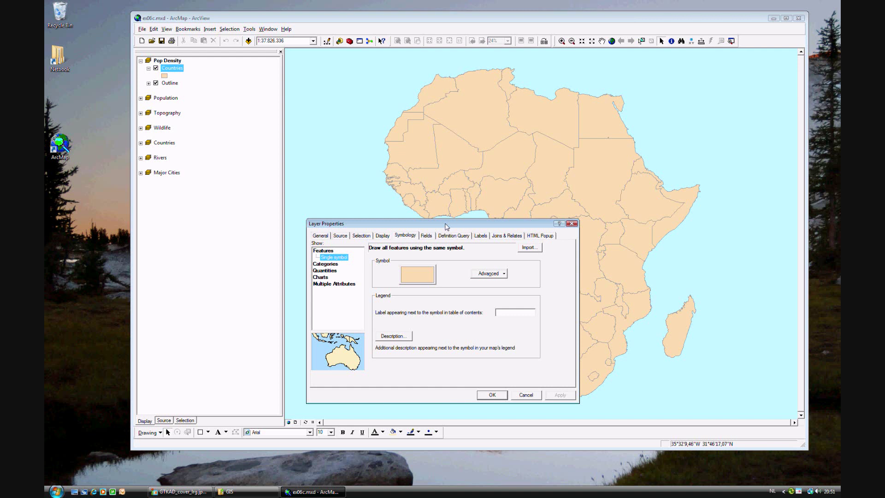
click(406, 236)
click(327, 265)
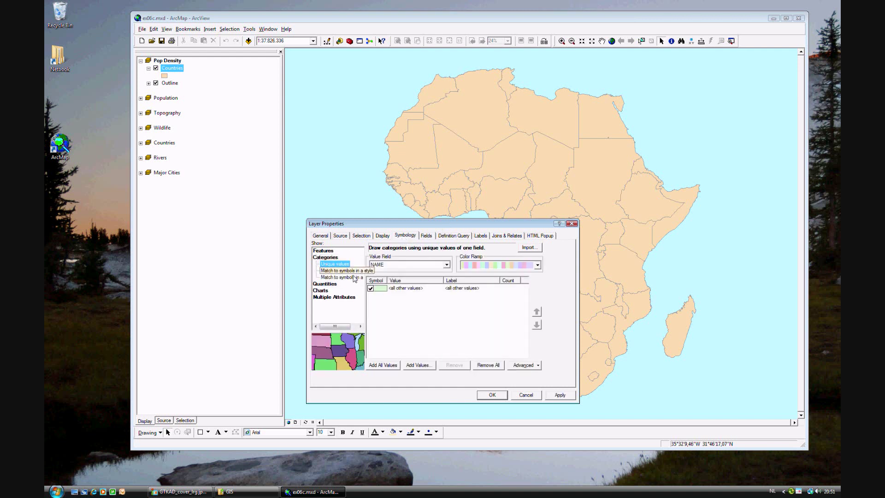
click(332, 284)
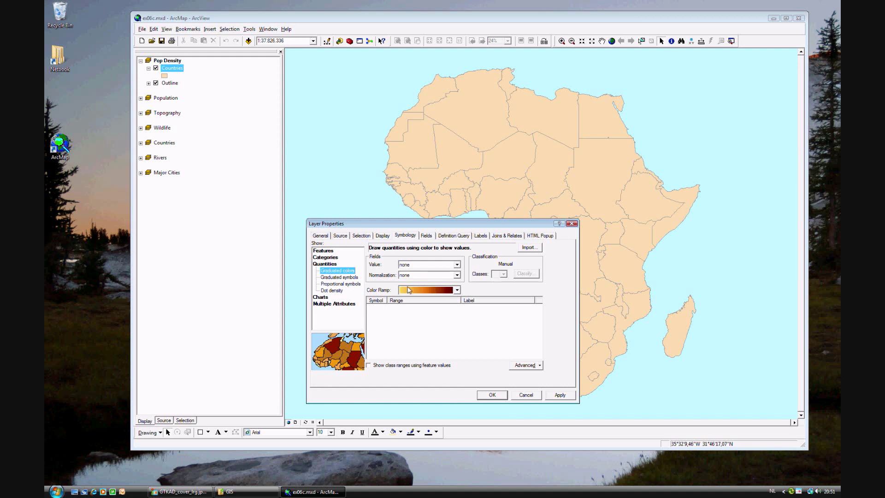
Map POP2000 normalized by KILOMETERS in 5 Natural Breaks graduated colours and apply it
click(458, 265)
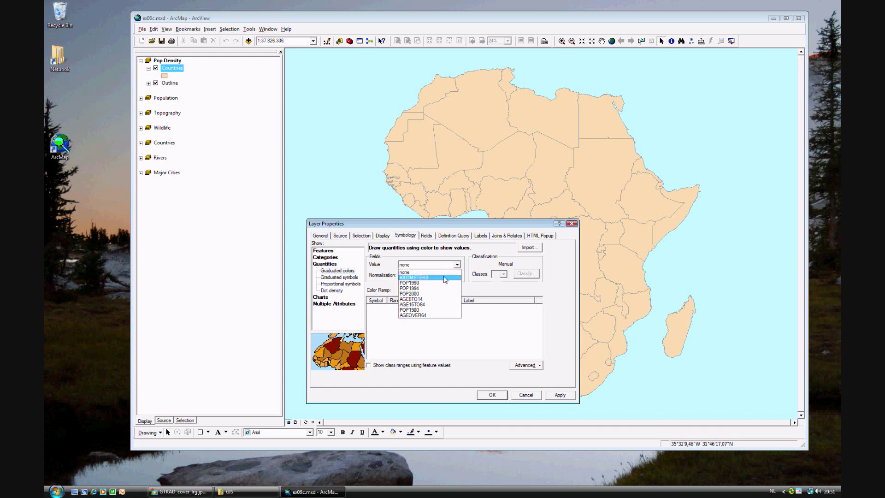
click(436, 293)
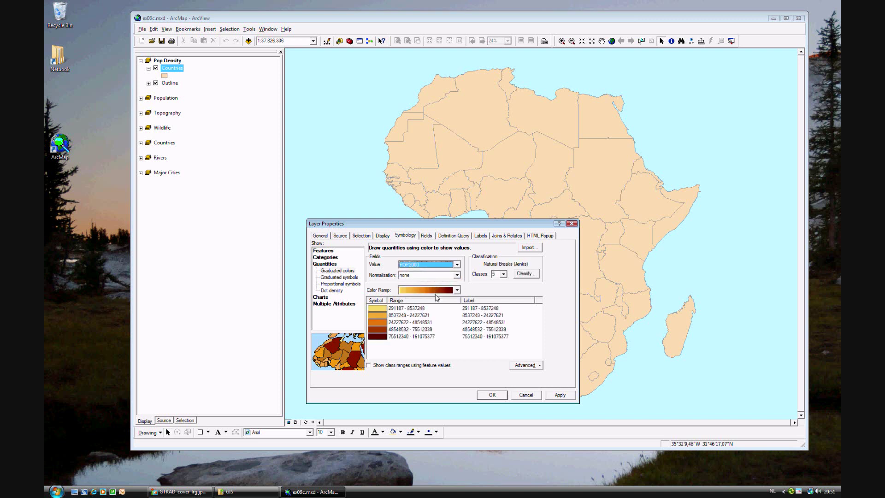
click(458, 276)
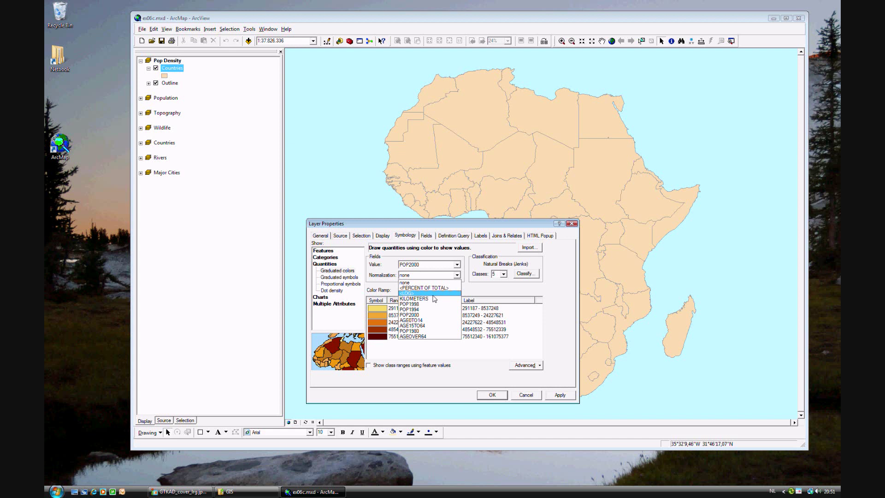
click(432, 299)
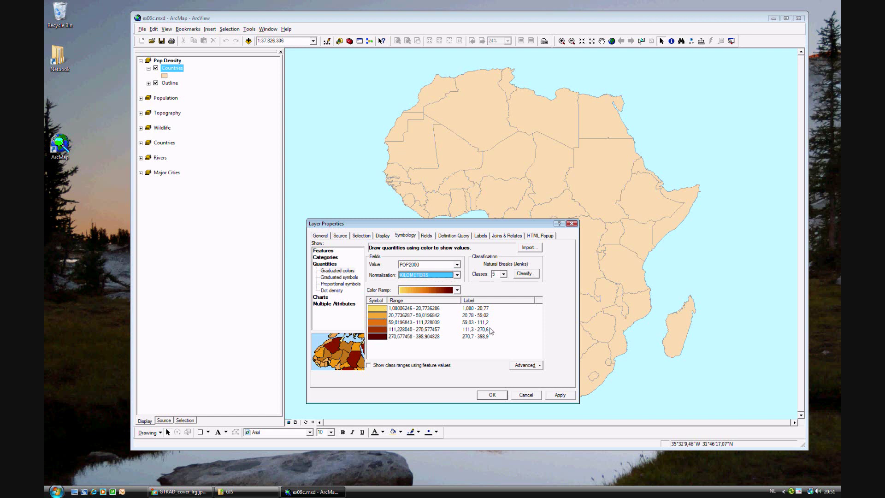
click(561, 399)
Move the Layer Properties dialog aside and select Dot density symbology for Countries
drag(539, 227, 404, 238)
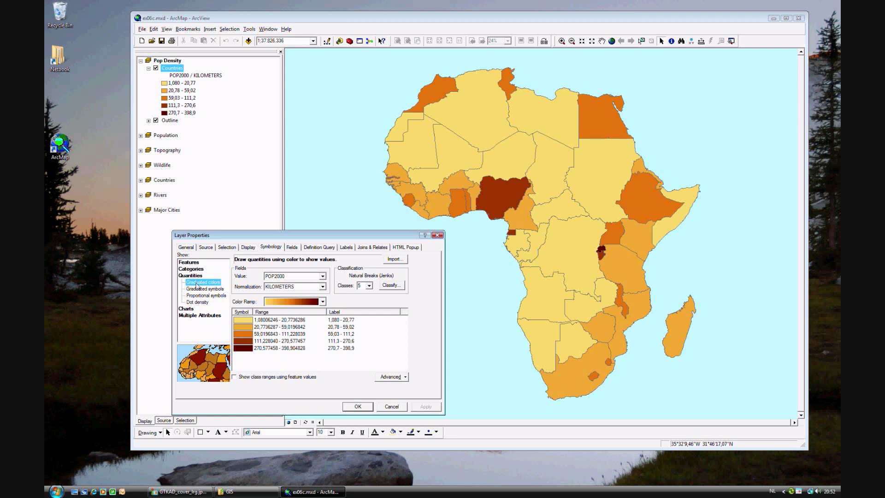
click(198, 302)
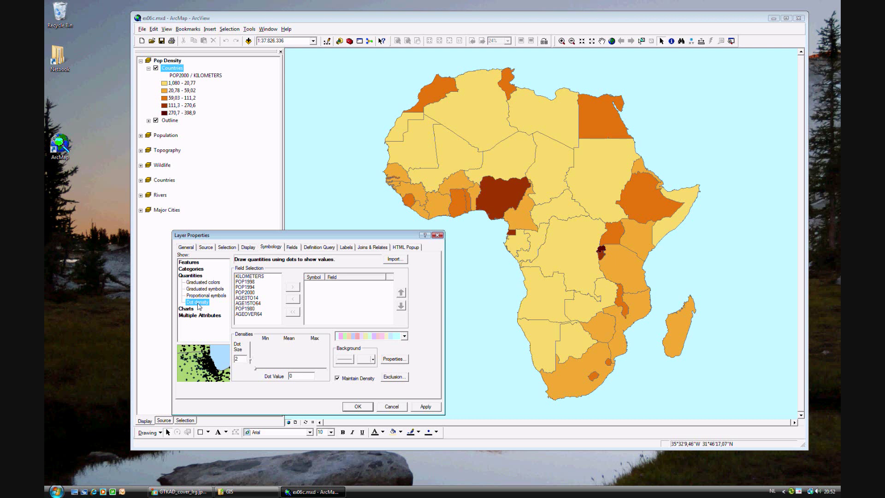
Add POP2000 as the dot density field, drawn with a circle symbol of size 10
click(248, 293)
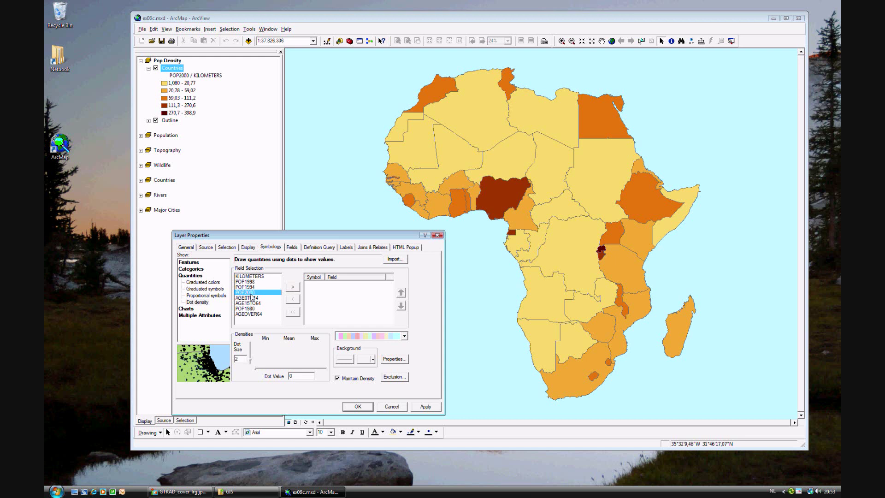
click(293, 287)
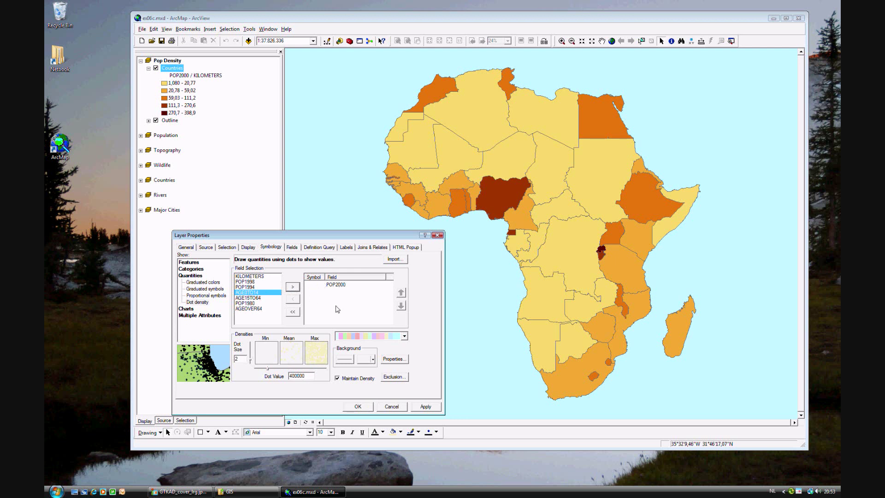
click(315, 287)
double_click(315, 286)
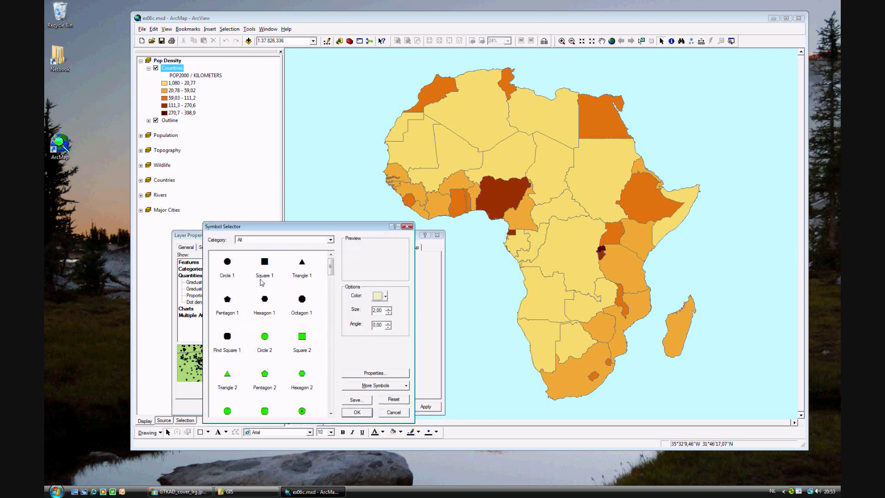
drag(332, 272, 331, 260)
click(227, 264)
click(388, 313)
click(389, 314)
click(388, 314)
click(389, 313)
click(357, 412)
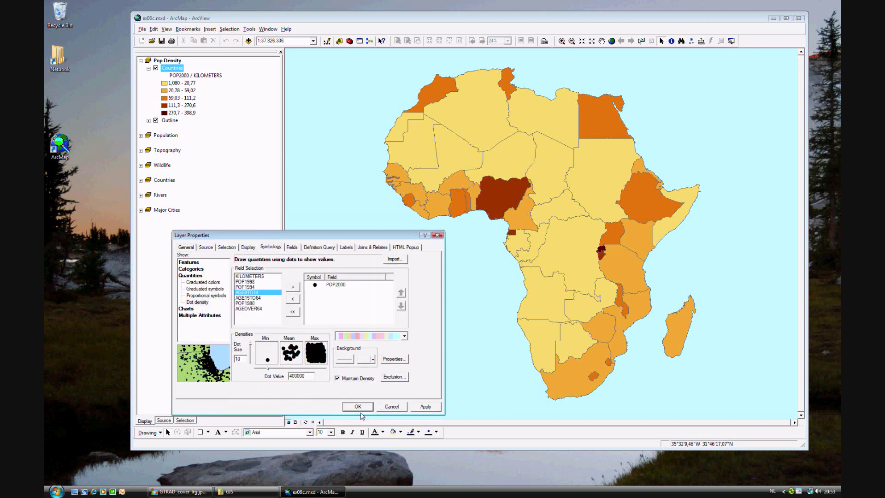
Set the Dot Size to 2
drag(245, 360, 230, 362)
text(2)
click(315, 285)
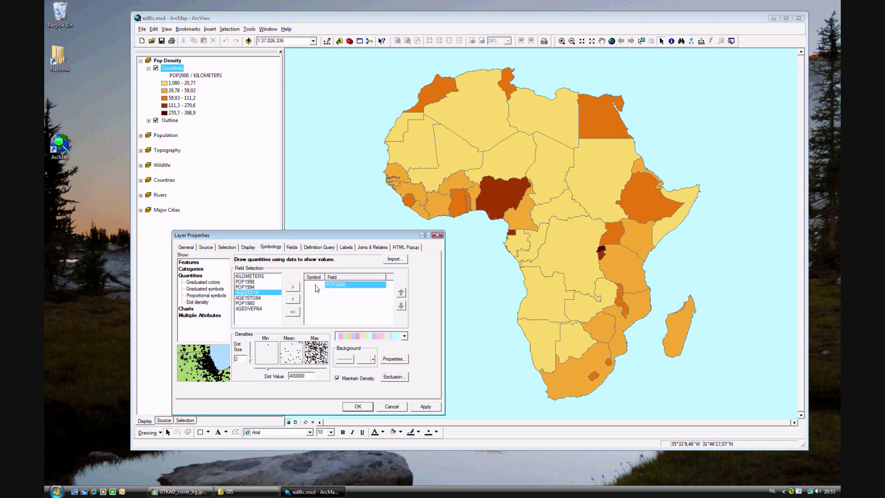
click(317, 286)
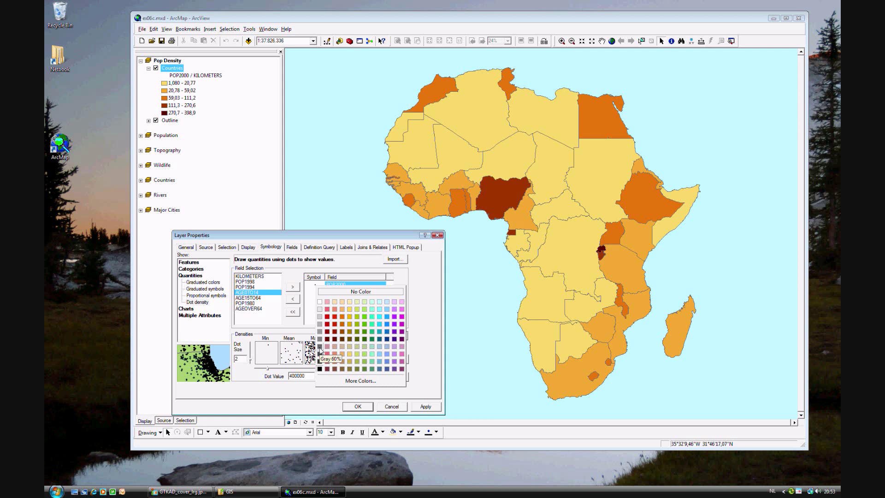
Make the dots Gray 60%, set the background outline to No Color, and set Dot Value to 750000
click(320, 350)
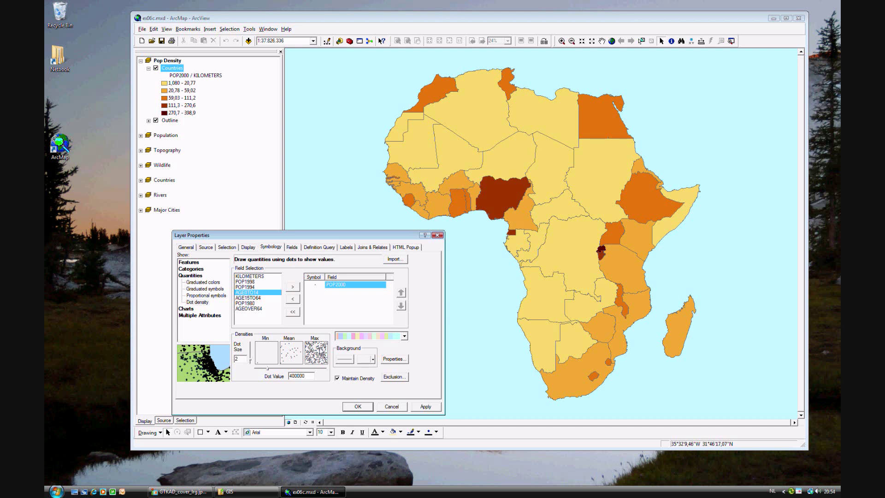
click(343, 361)
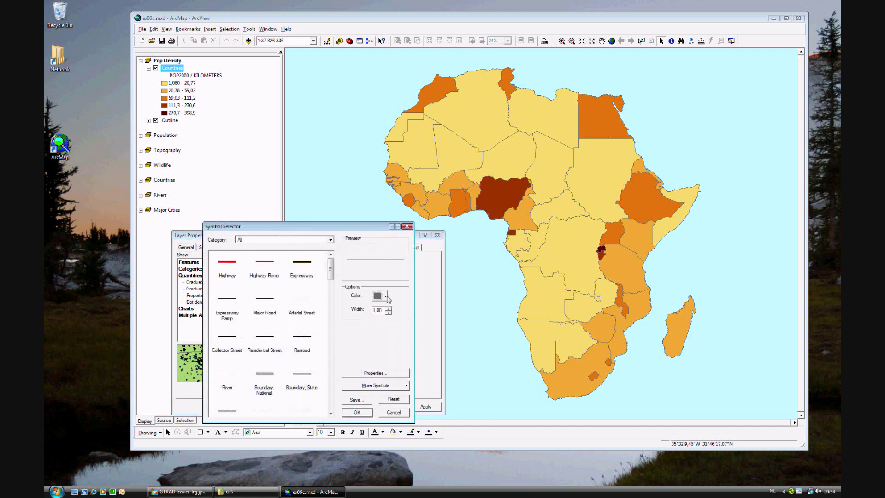
click(386, 296)
click(389, 308)
click(367, 413)
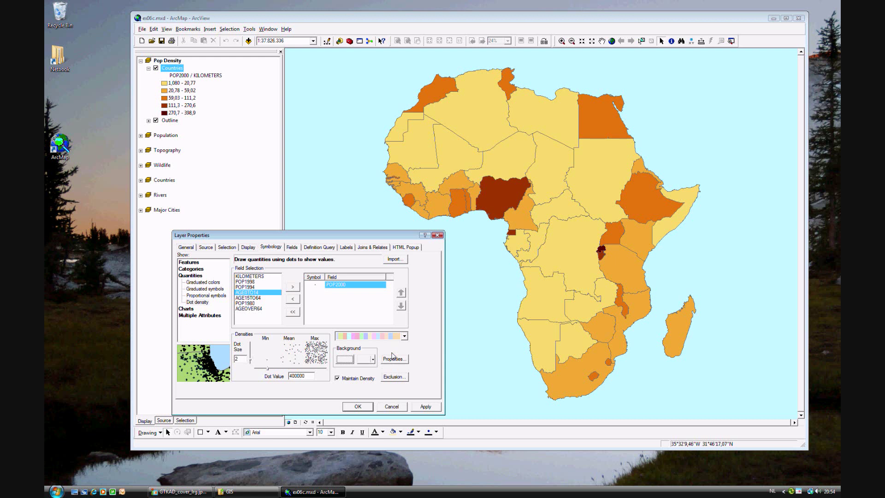
double_click(304, 376)
text(750000)
Apply the dot density map, change Dot Size to 4, then recheck and close Layer Properties
click(427, 407)
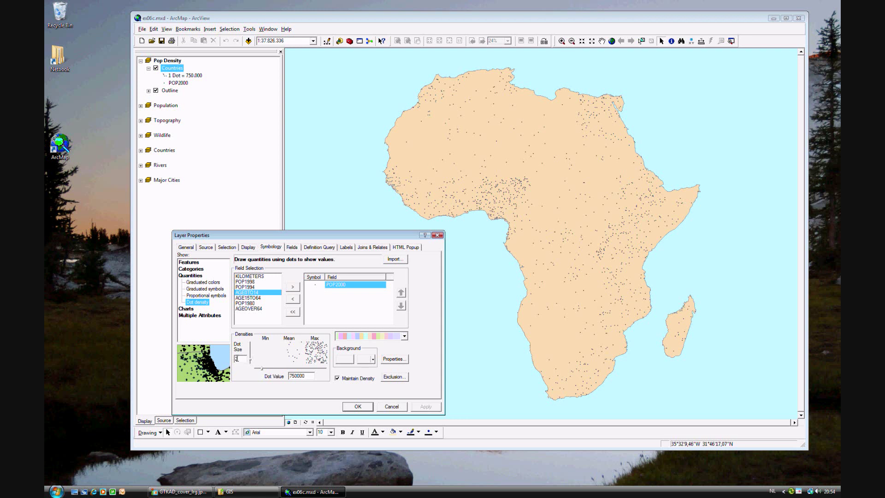
double_click(239, 358)
click(357, 407)
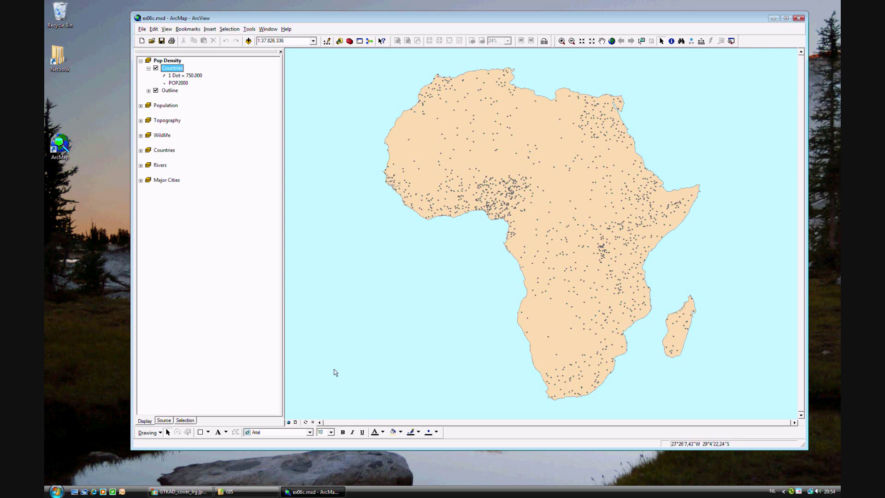
double_click(171, 68)
drag(457, 143, 291, 236)
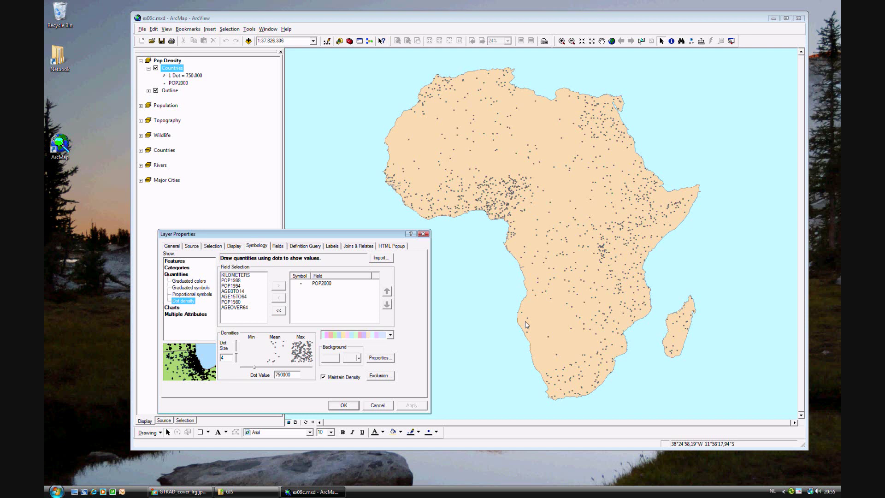
click(424, 234)
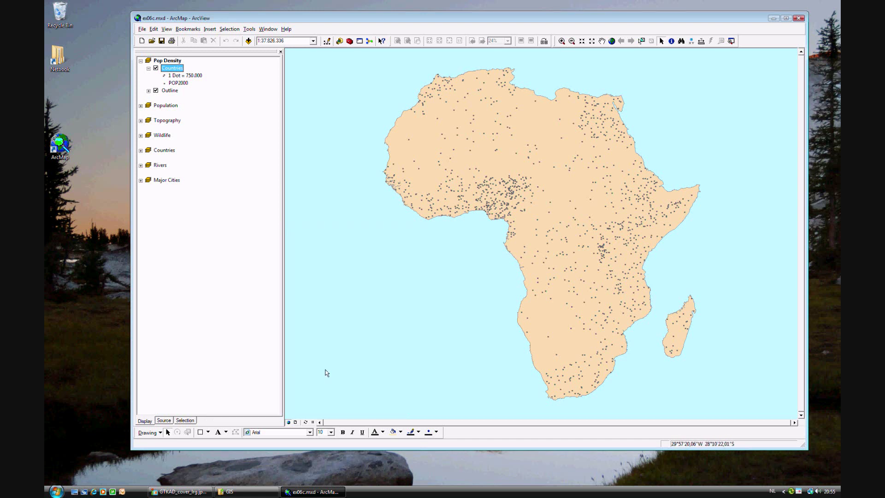
Return to Layout View to see the dot-density map in the Pop Density frame
click(295, 422)
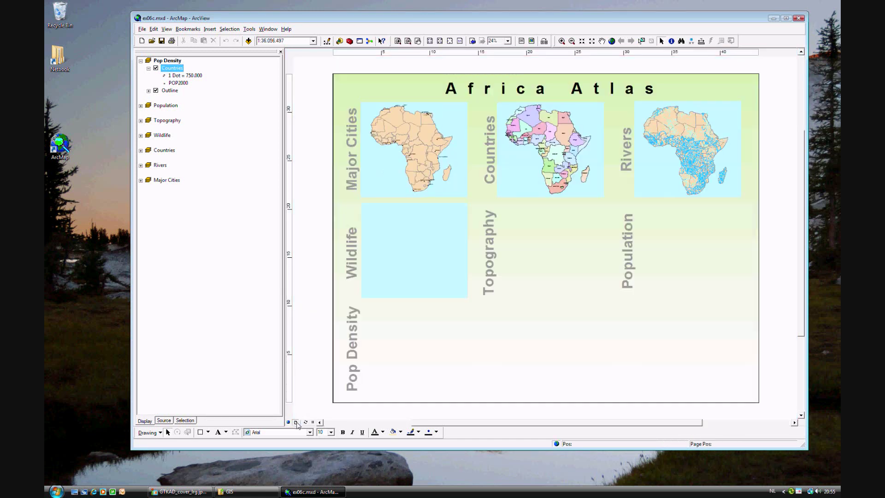
click(513, 376)
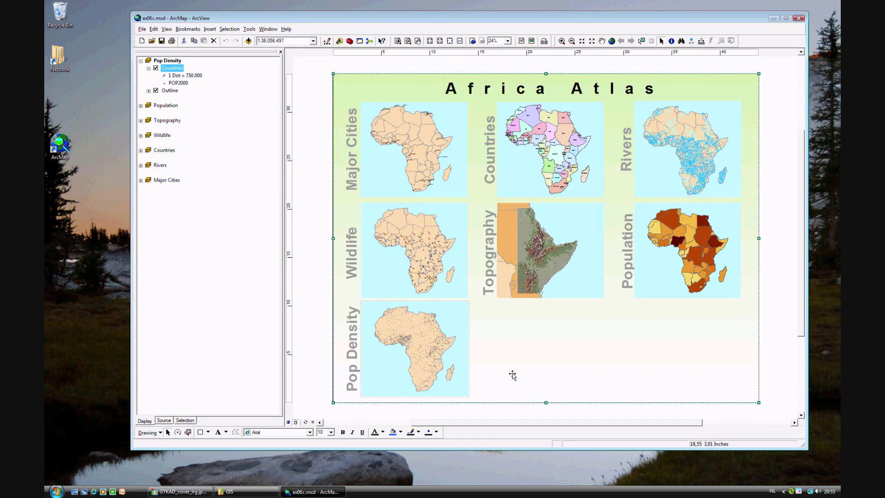